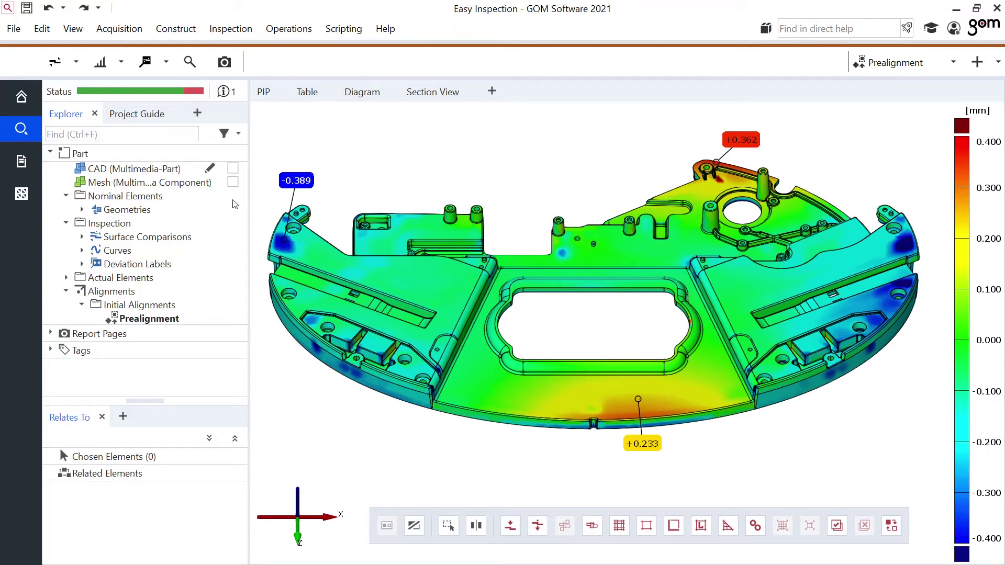
# Display only the mesh of the part in the 3D view.
pyautogui.moveTo(209, 189); pyautogui.dragTo(458, 218)
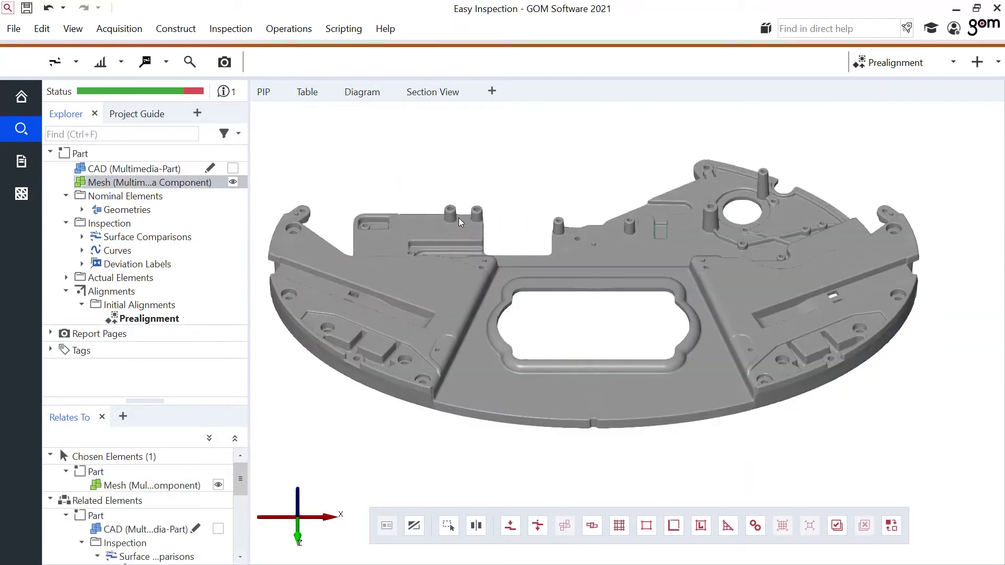
pyautogui.scroll(2, 554, 370)
pyautogui.scroll(-2, 596, 344)
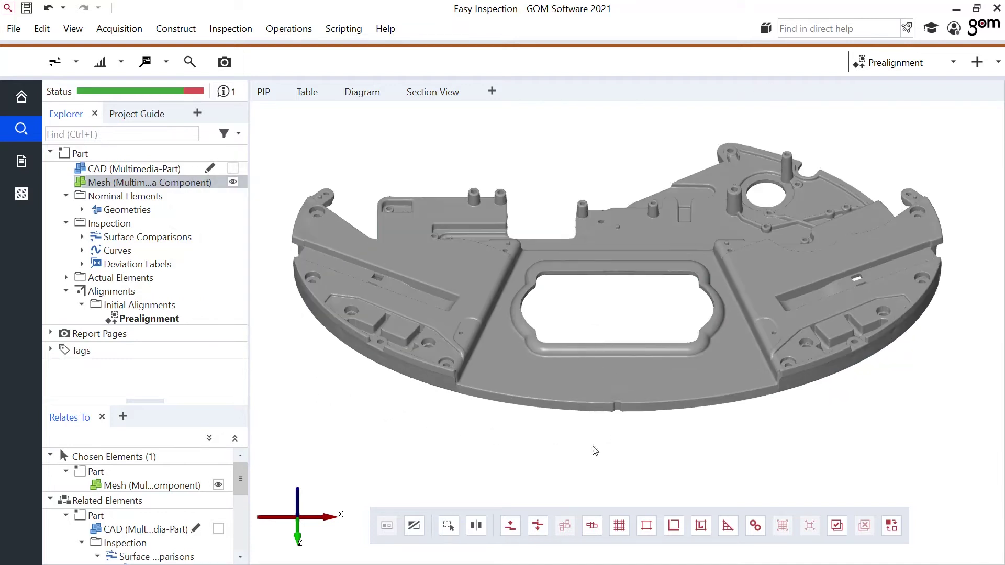
# Use Select Plane-Based to select the mesh's central flat surface around the opening and the two side walls bordering it.
pyautogui.click(655, 527)
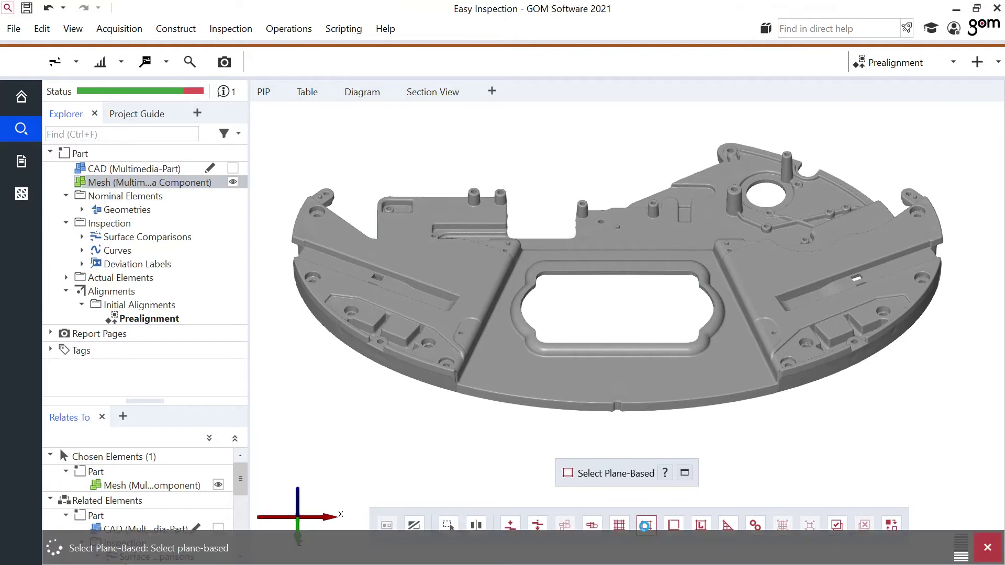
pyautogui.moveTo(512, 370); pyautogui.dragTo(486, 343)
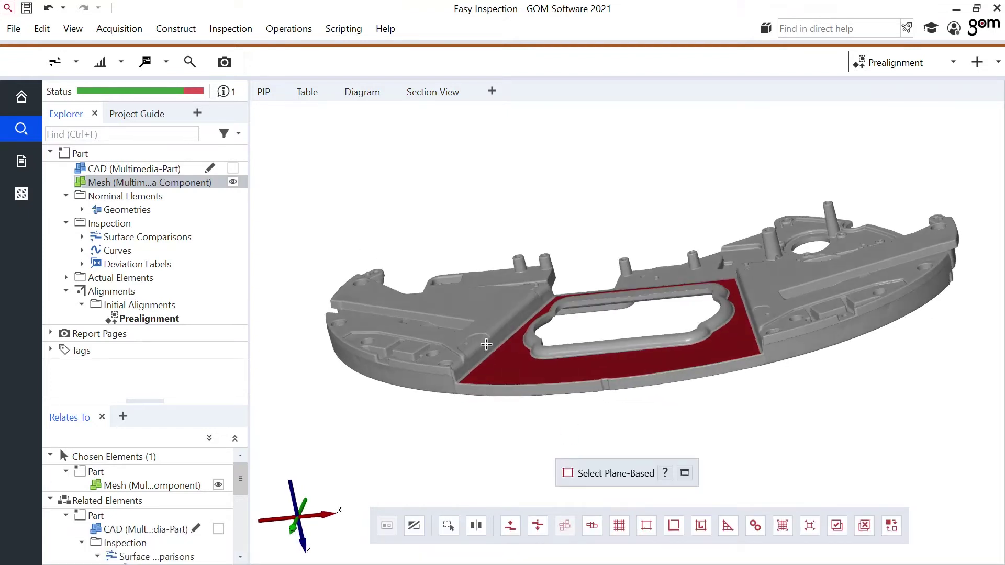
pyautogui.click(647, 525)
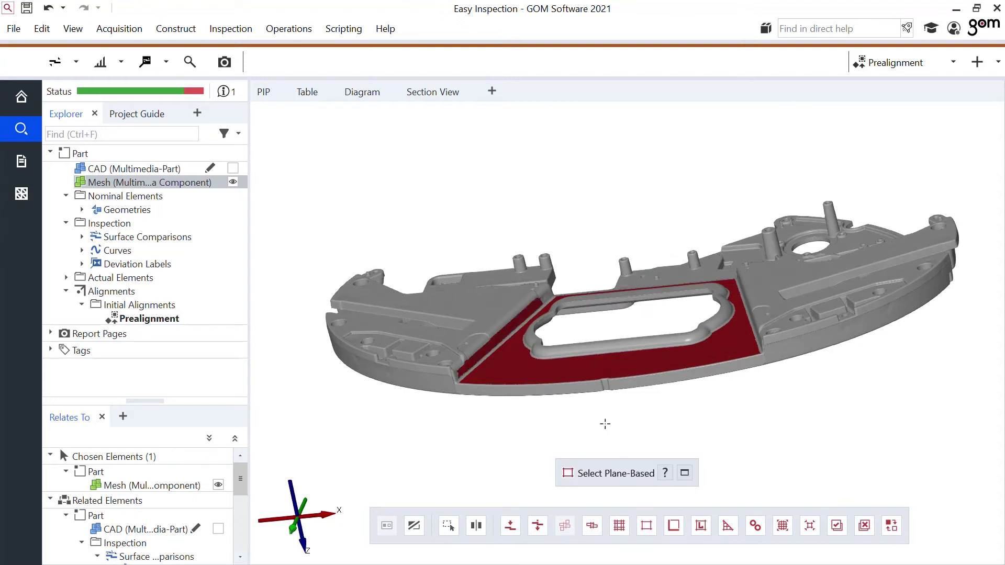
pyautogui.moveTo(606, 422); pyautogui.dragTo(672, 318)
pyautogui.click(672, 319)
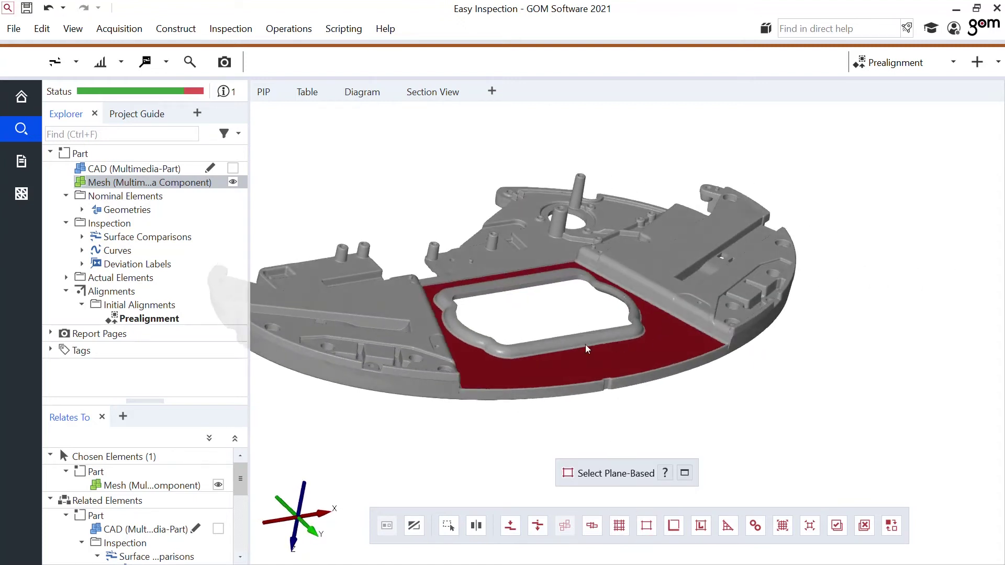
pyautogui.moveTo(579, 346); pyautogui.dragTo(525, 346)
pyautogui.moveTo(525, 345); pyautogui.dragTo(546, 368, button='right')
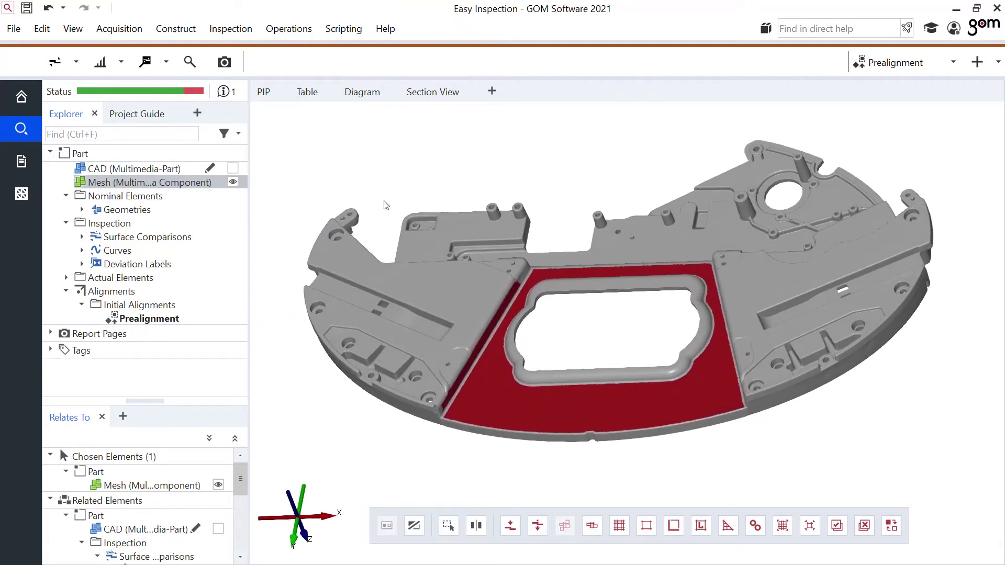
# Show the CAD together with the mesh and create a Local Best-Fit main alignment on the selected surfaces, with Part as target element.
pyautogui.click(232, 170)
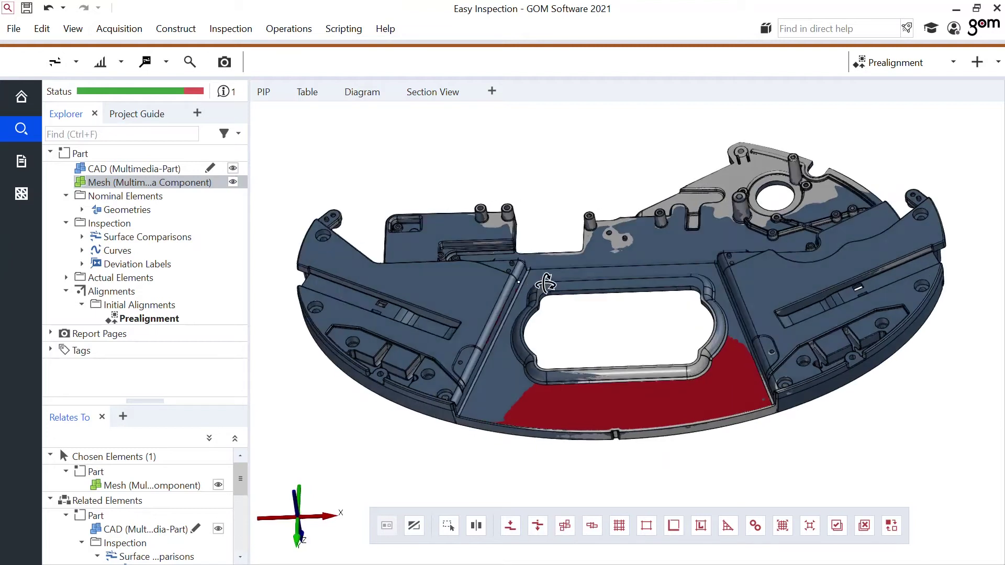
pyautogui.click(977, 62)
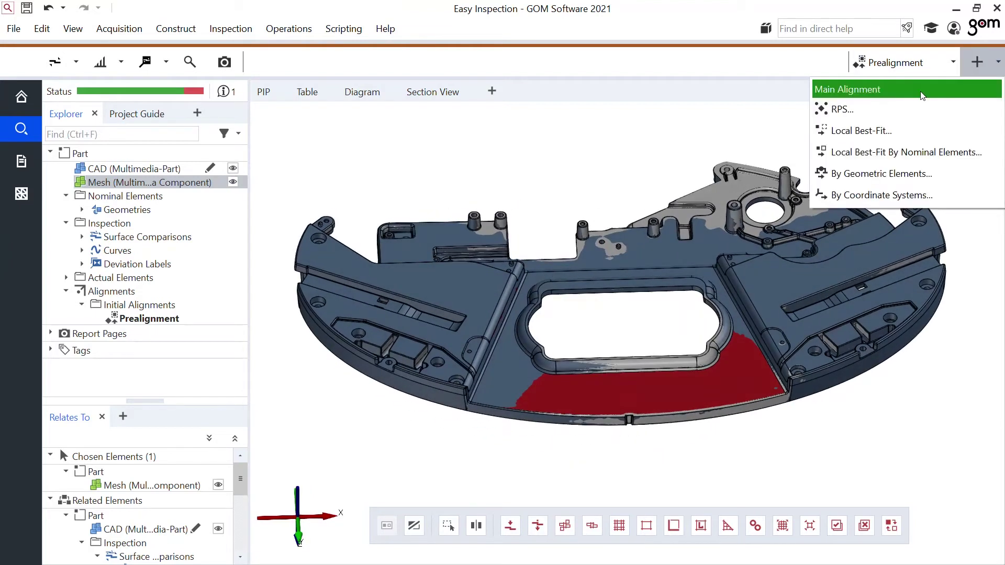
pyautogui.click(898, 131)
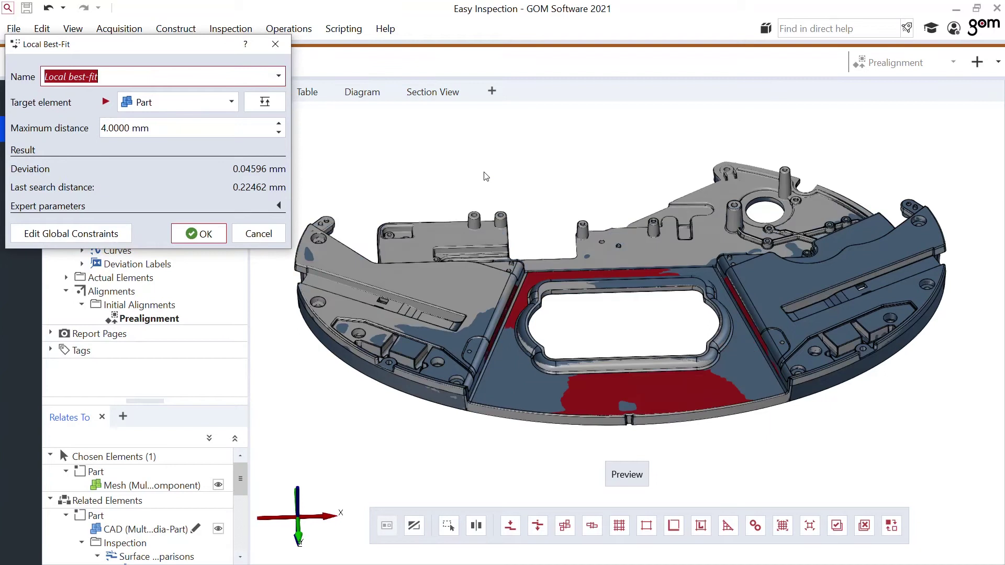
pyautogui.click(206, 234)
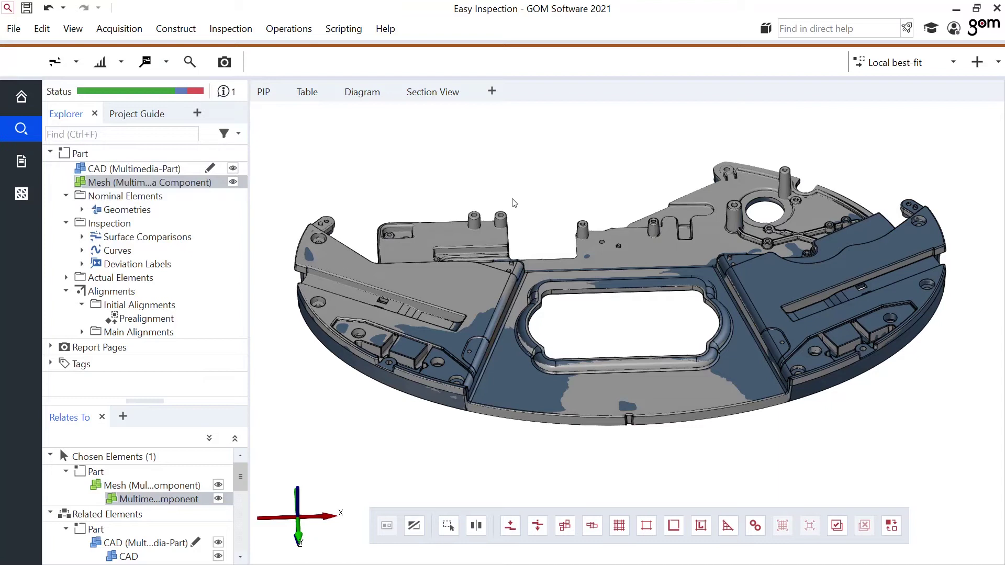
# Display only the surface comparison and compare its deviations under Prealignment and Local best-fit, leaving Local best-fit active.
pyautogui.moveTo(127, 237); pyautogui.dragTo(385, 240)
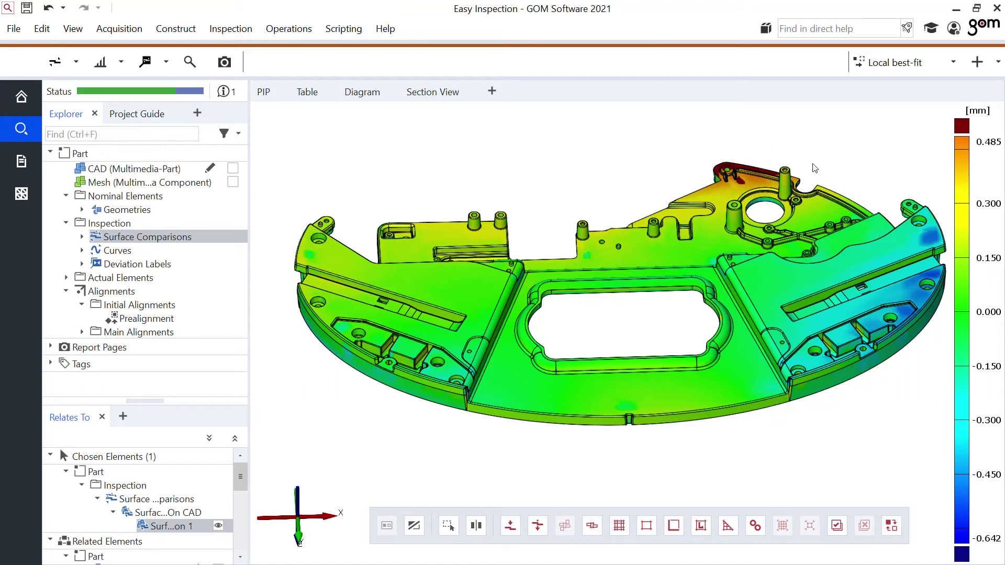
pyautogui.moveTo(737, 238)
pyautogui.mouseDown()
pyautogui.moveTo(738, 250)
pyautogui.moveTo(731, 238)
pyautogui.mouseUp()
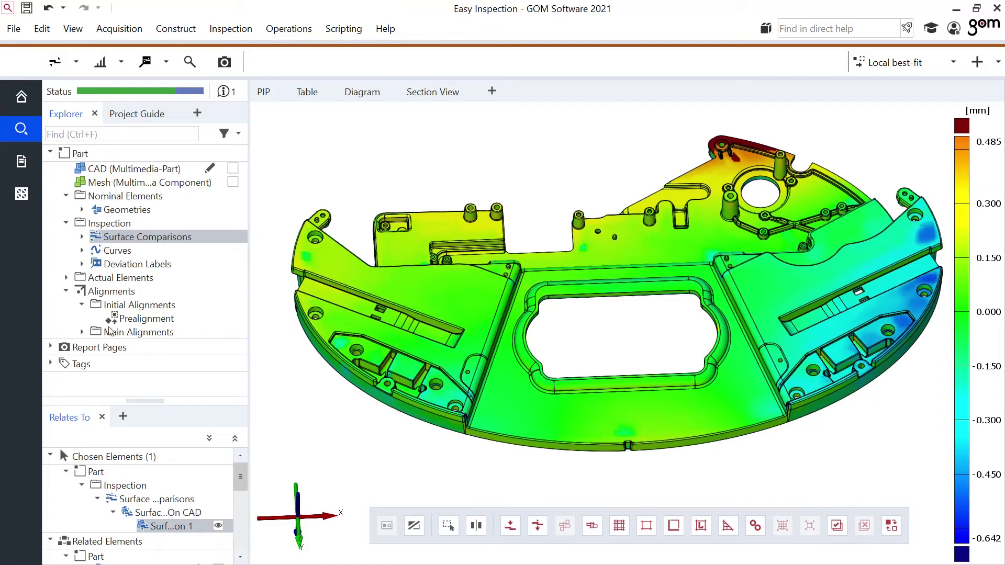
pyautogui.click(82, 333)
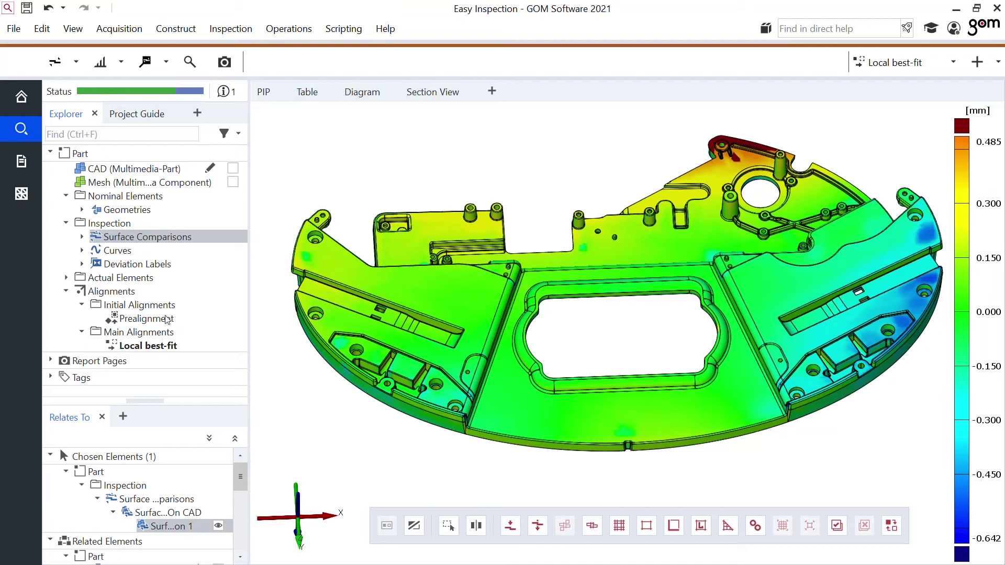
pyautogui.doubleClick(166, 319)
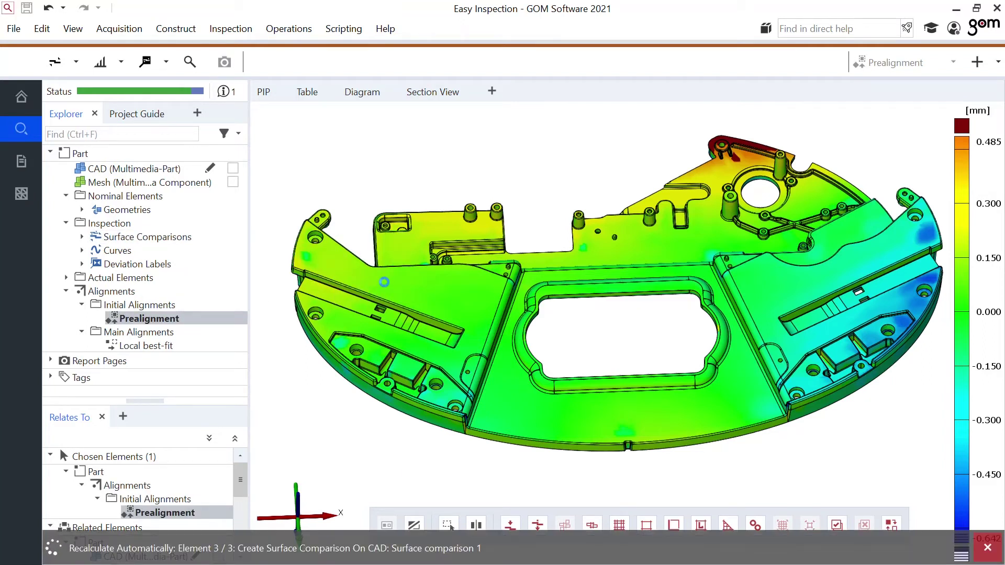
pyautogui.moveTo(432, 293); pyautogui.dragTo(408, 282, button='right')
pyautogui.click(165, 346)
pyautogui.doubleClick(165, 346)
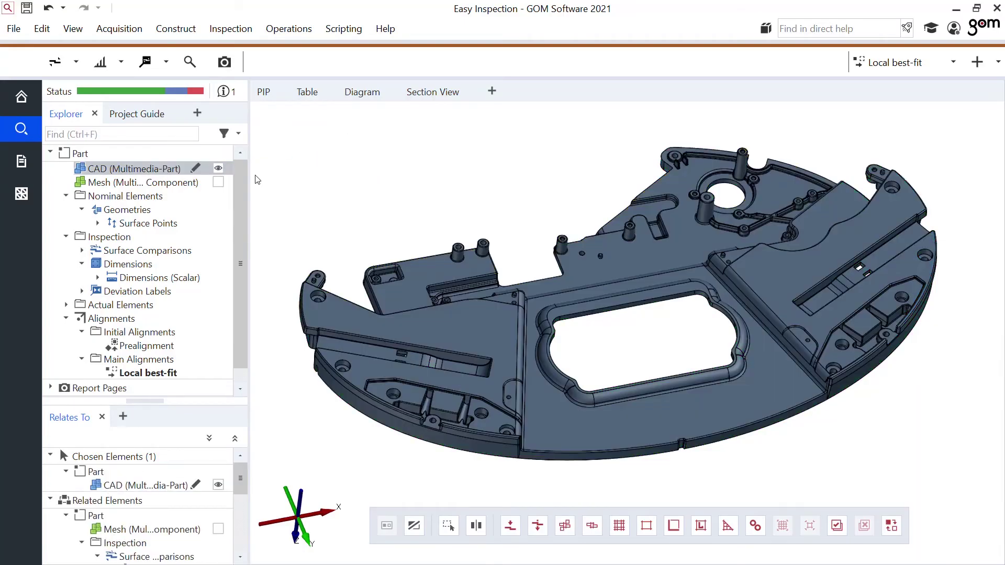
# Create an RPS main alignment from the six nominal surface points RPS X1 to RPS Z3, based on Prealignment.
pyautogui.click(139, 224)
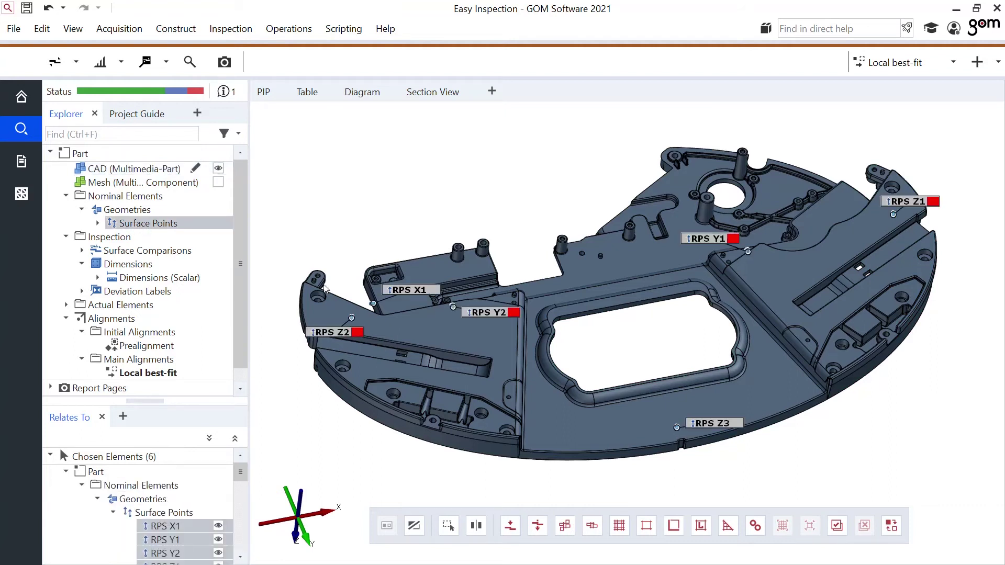
pyautogui.moveTo(465, 207); pyautogui.dragTo(451, 226, button='right')
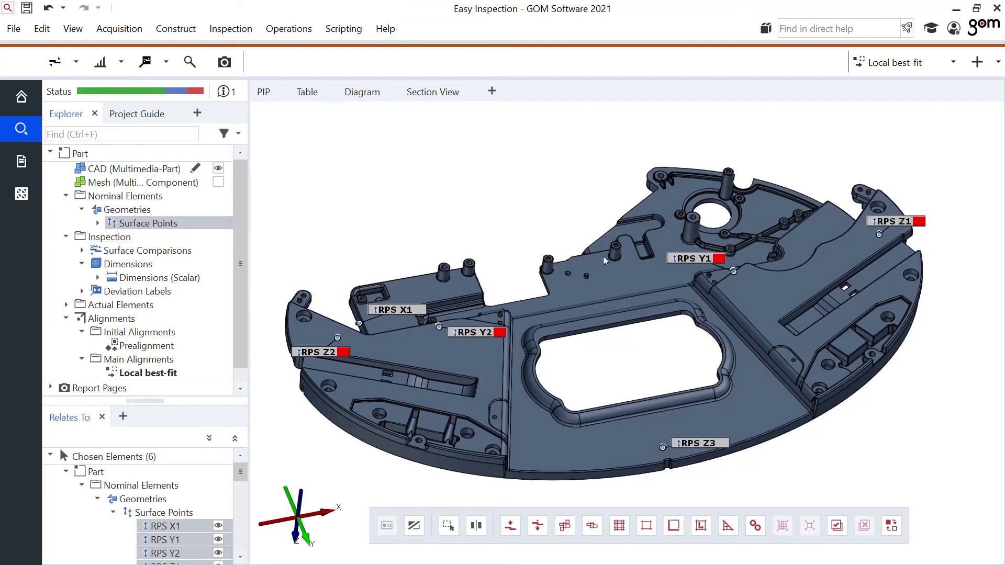
pyautogui.click(985, 67)
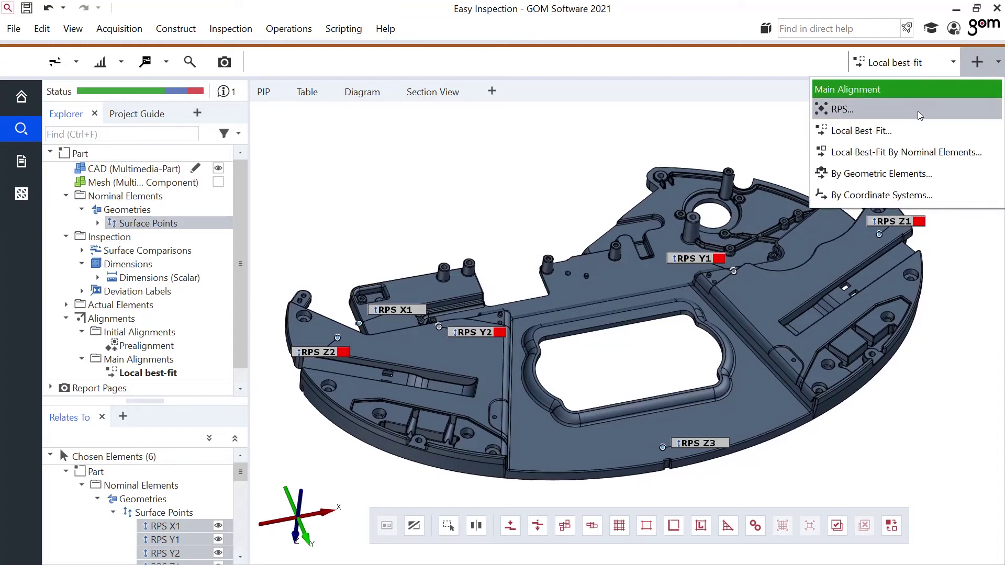
pyautogui.click(842, 110)
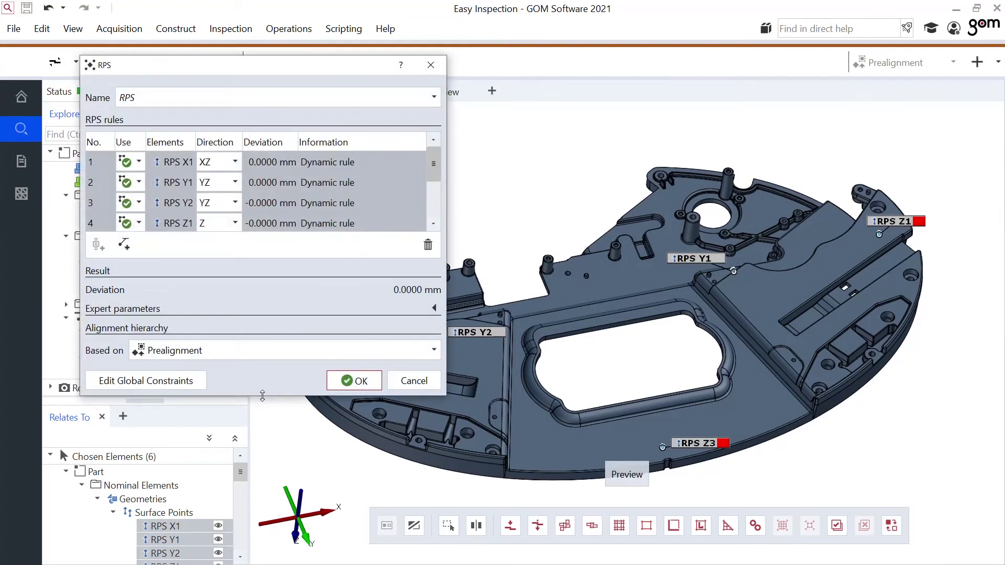
pyautogui.moveTo(264, 397); pyautogui.dragTo(266, 488)
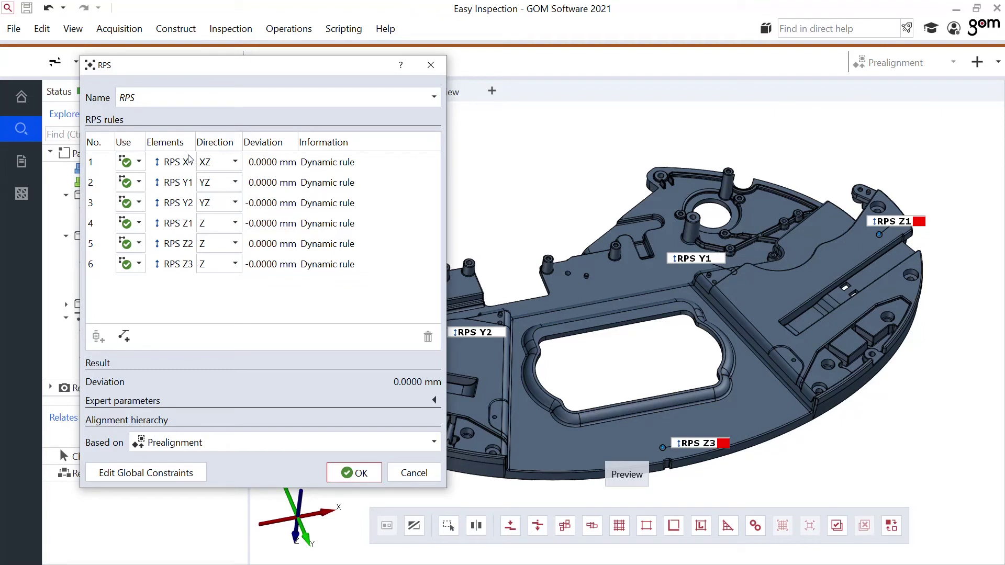
pyautogui.click(354, 473)
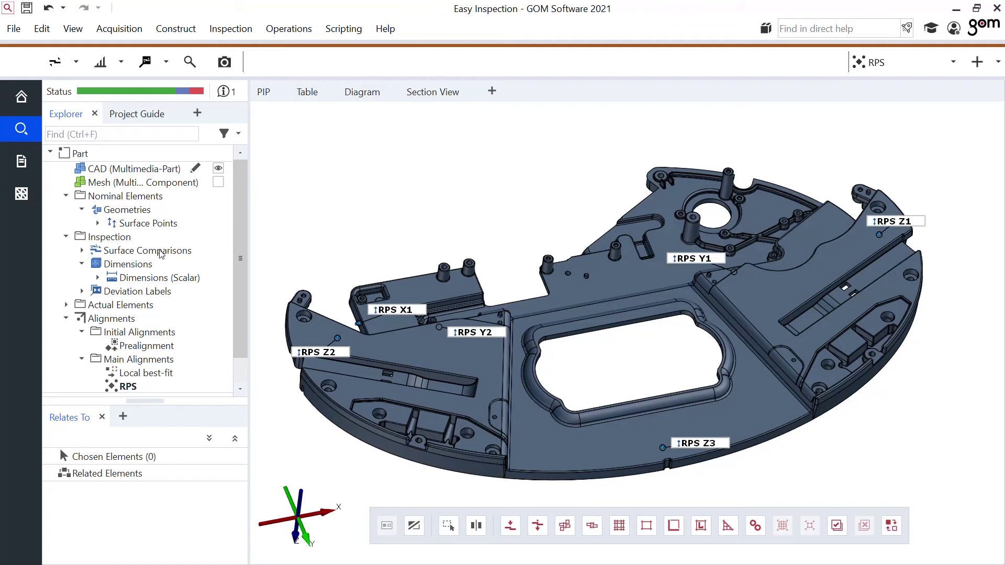
# Display only the surface comparison and overlay the nominal RPS surface points on it.
pyautogui.moveTo(161, 252); pyautogui.dragTo(346, 234)
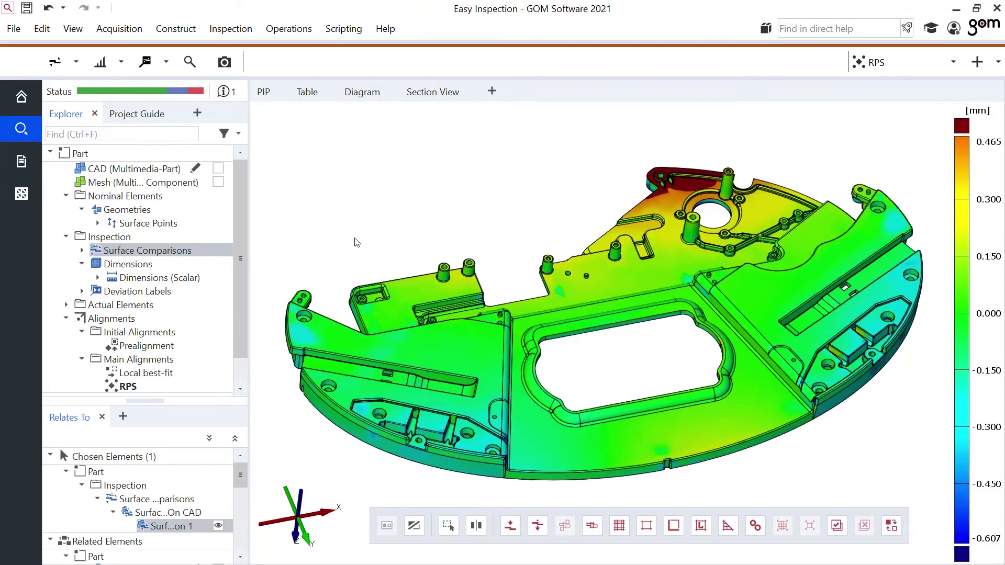
pyautogui.moveTo(413, 260); pyautogui.dragTo(419, 238, button='right')
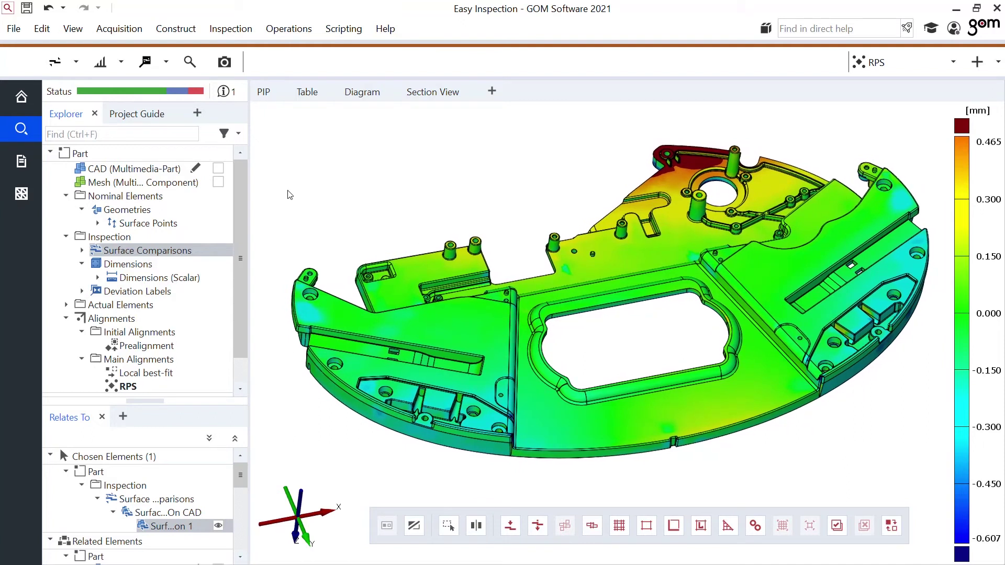
pyautogui.click(127, 210)
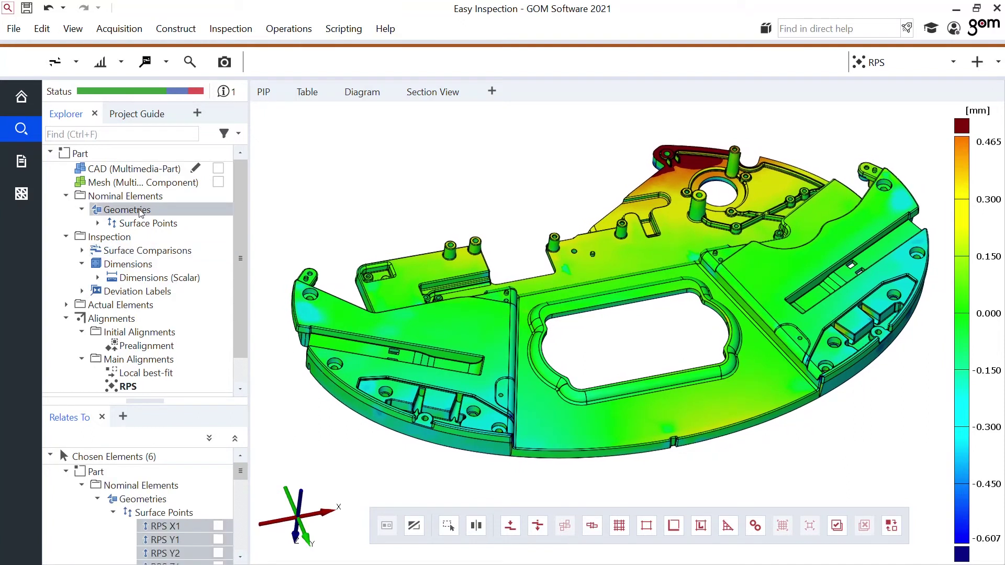
pyautogui.press('v')
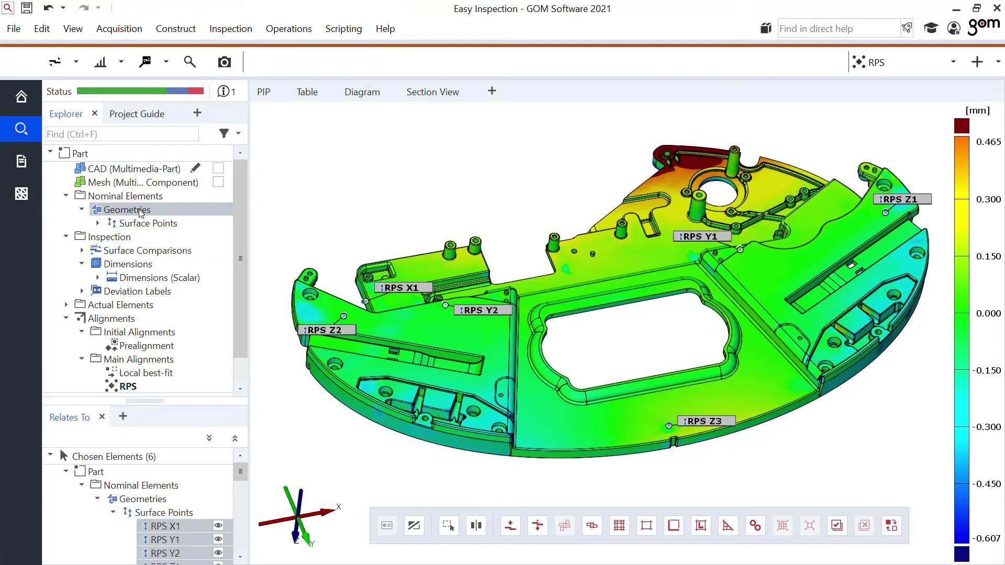
# Show the scalar dimensions of the RPS points as dN deviation labels on the surface comparison.
pyautogui.click(141, 279)
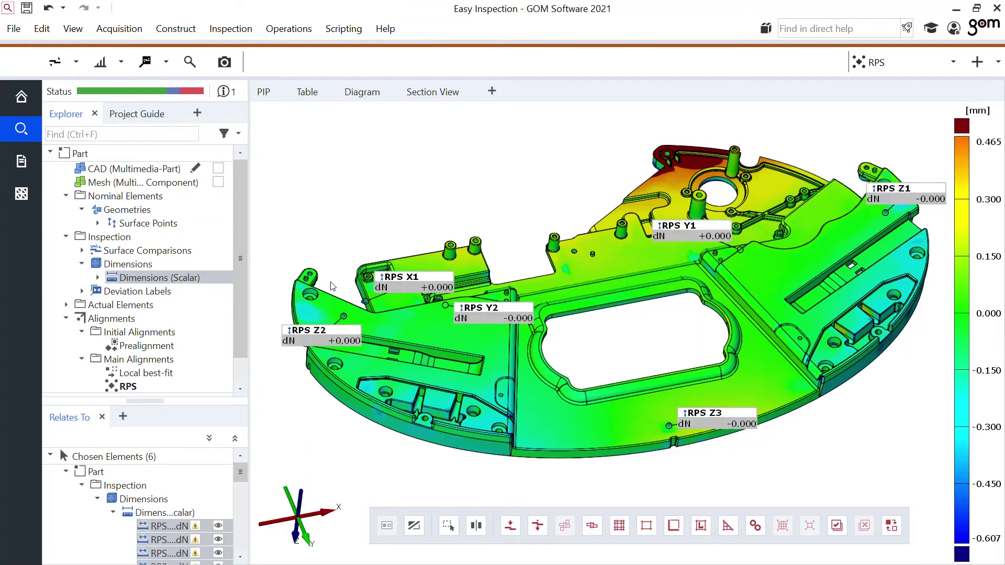
pyautogui.moveTo(417, 211); pyautogui.dragTo(404, 226, button='right')
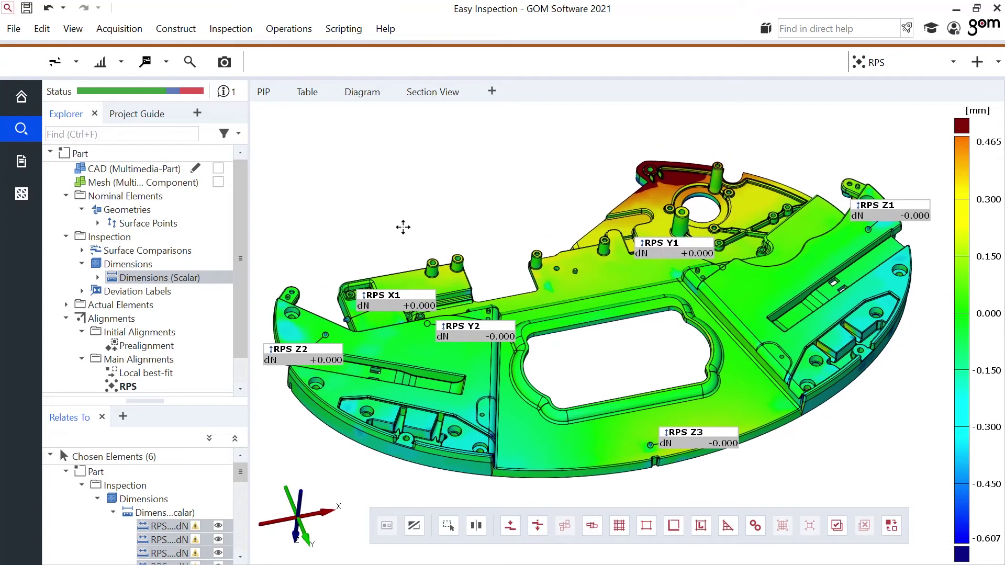
pyautogui.click(445, 223)
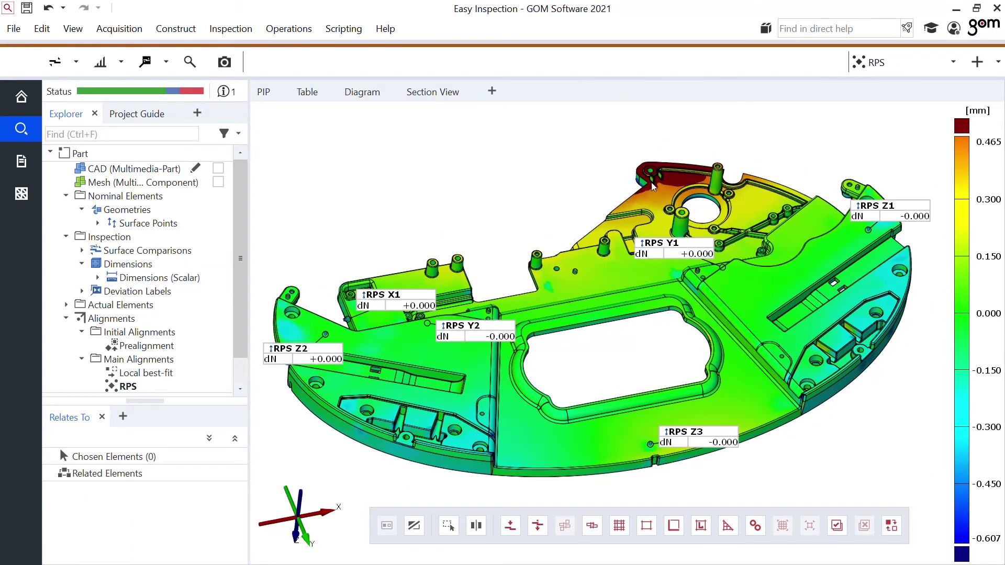
# Activate Prealignment for comparison and move the RPS Z1 label above the part, clear of the surface.
pyautogui.click(149, 346)
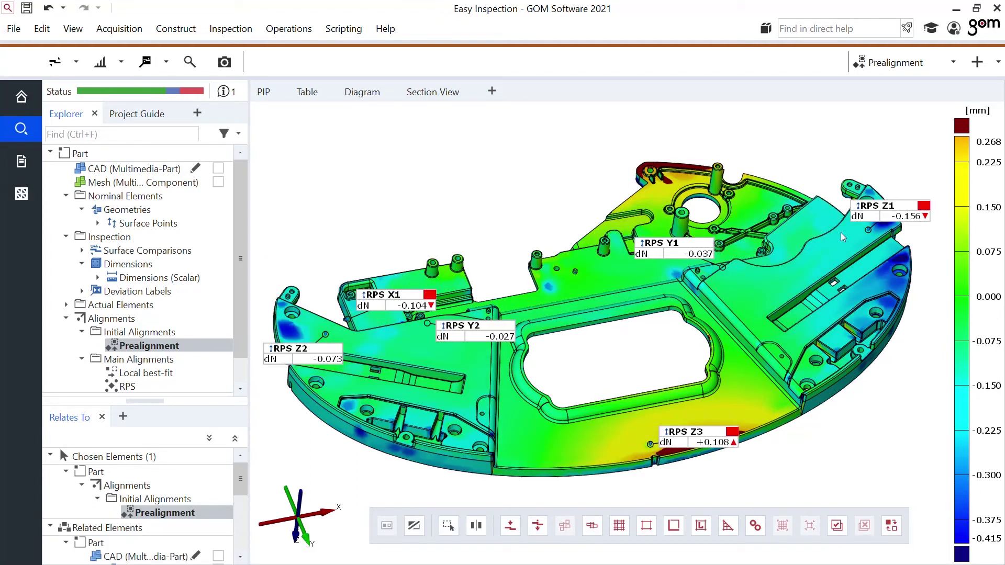
pyautogui.moveTo(904, 205); pyautogui.dragTo(894, 139)
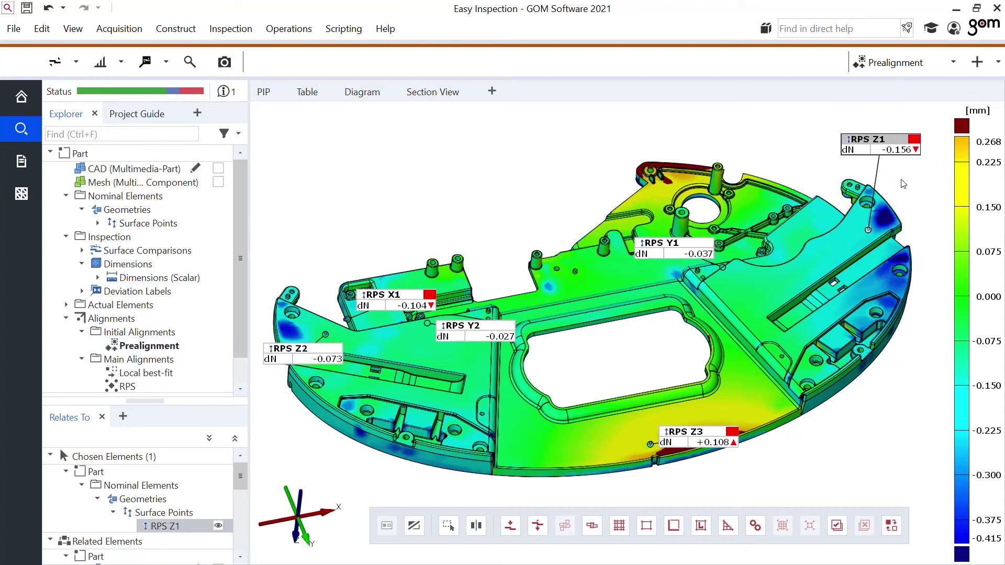